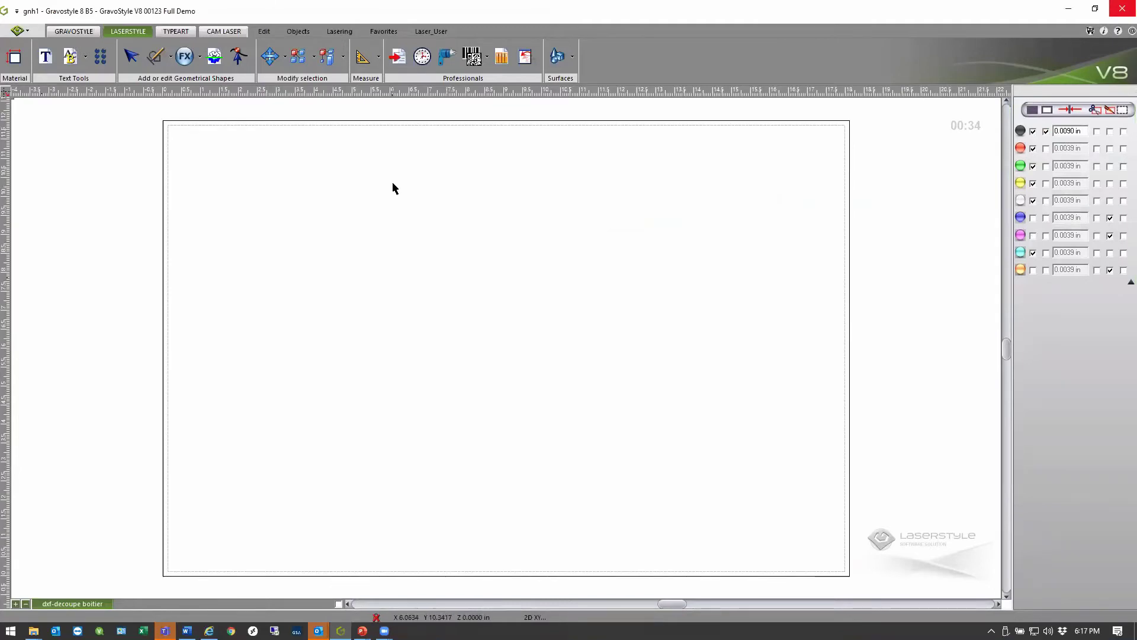
Import F70RI-1426-09-1E-2772.dxf as New DXF with millimeter scaling, combined segments and separate layers
click(28, 32)
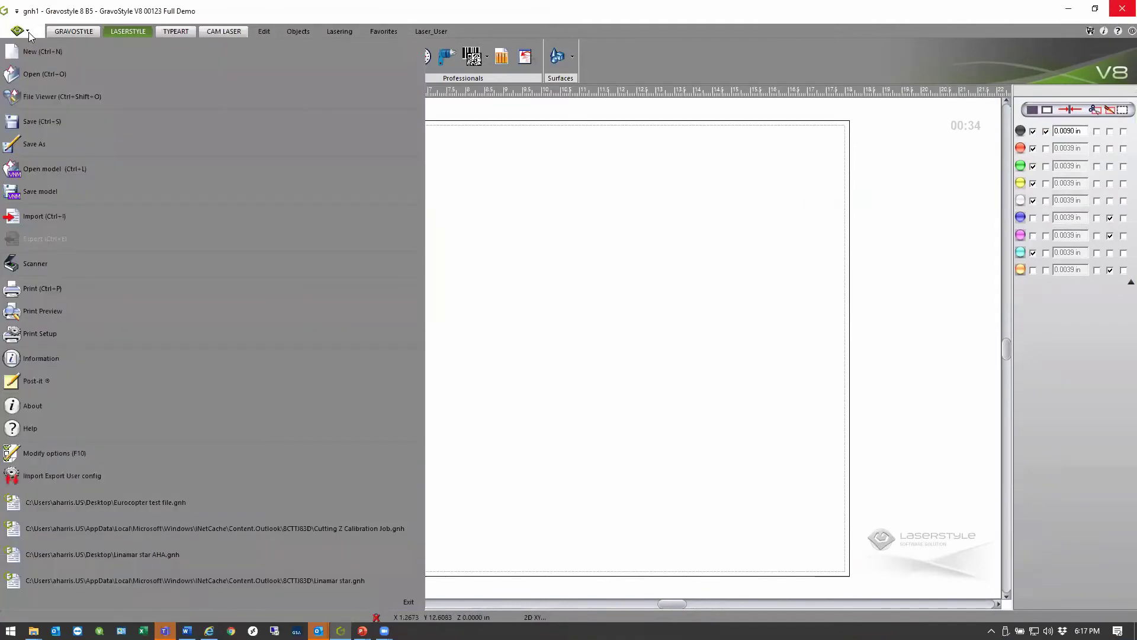
click(41, 216)
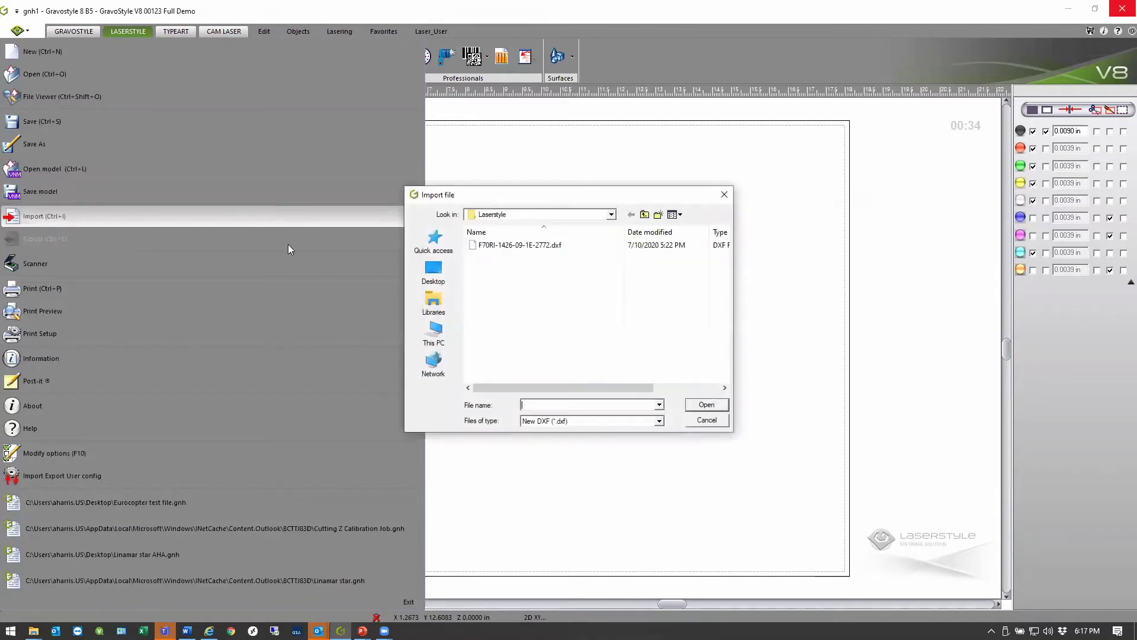
click(507, 246)
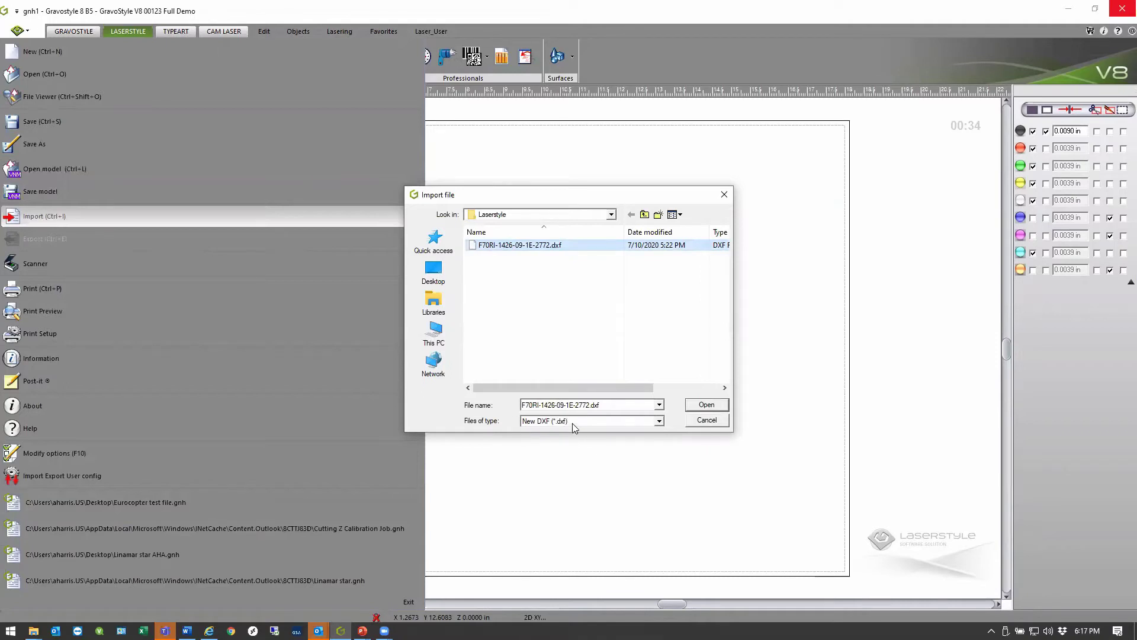
click(659, 421)
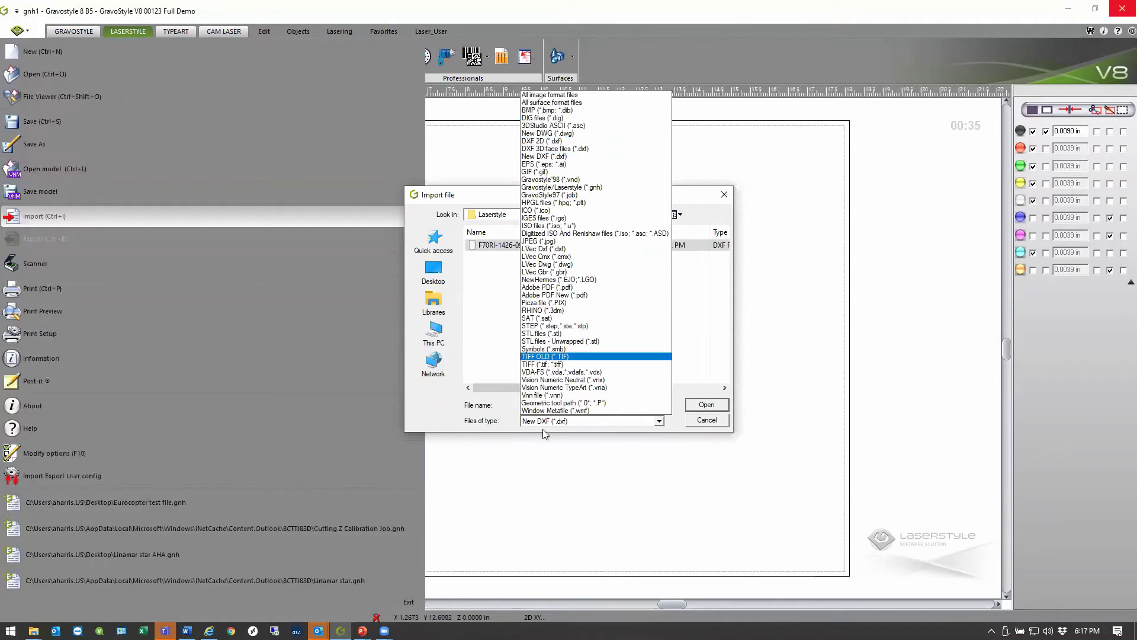
click(577, 422)
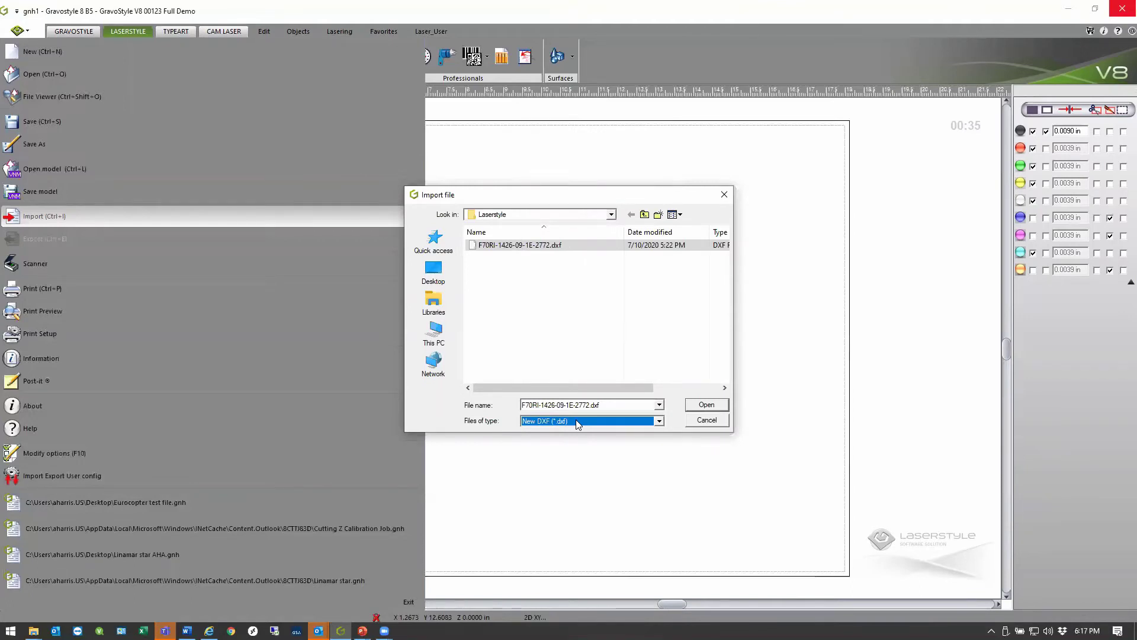
click(708, 408)
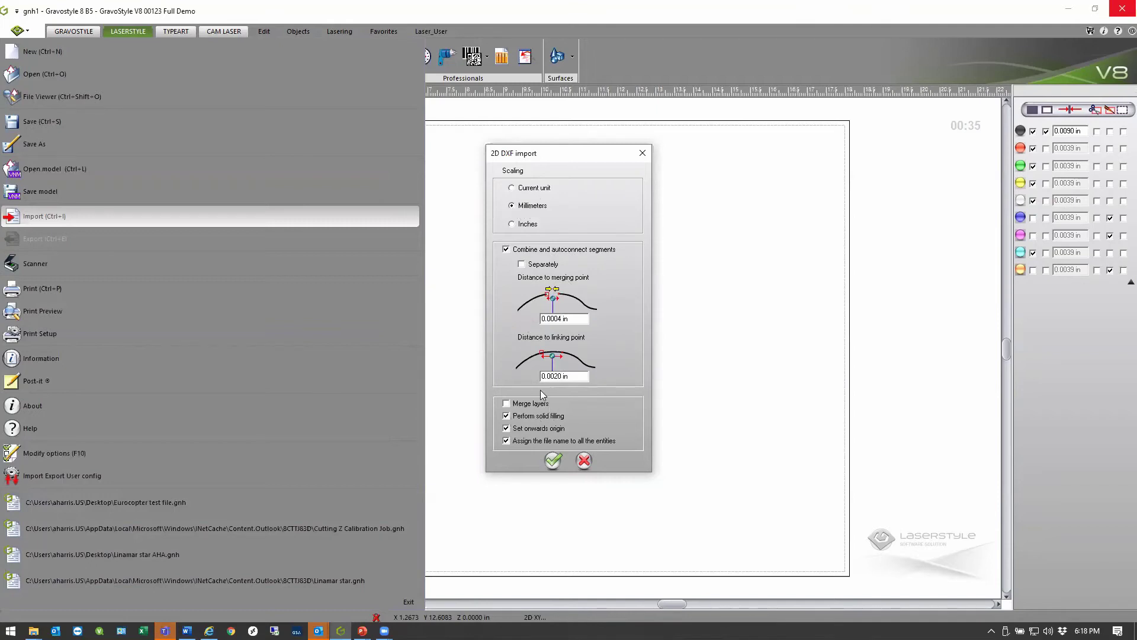
click(506, 404)
click(552, 461)
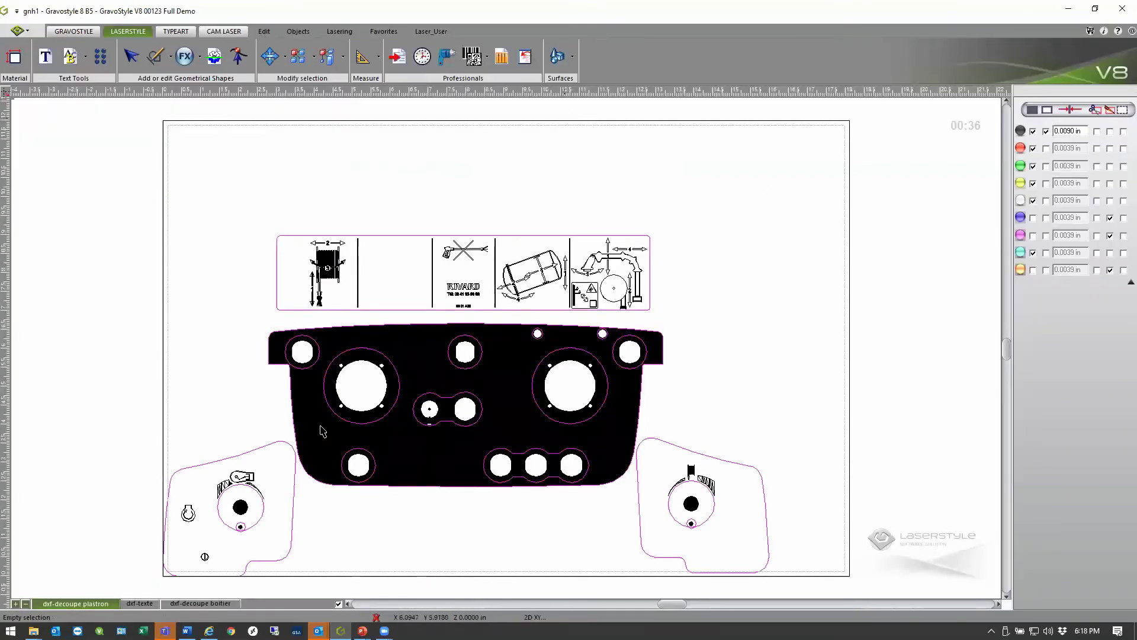
Activate the dxf-decoupe boitier layer and hide all the other layers
click(137, 604)
click(179, 603)
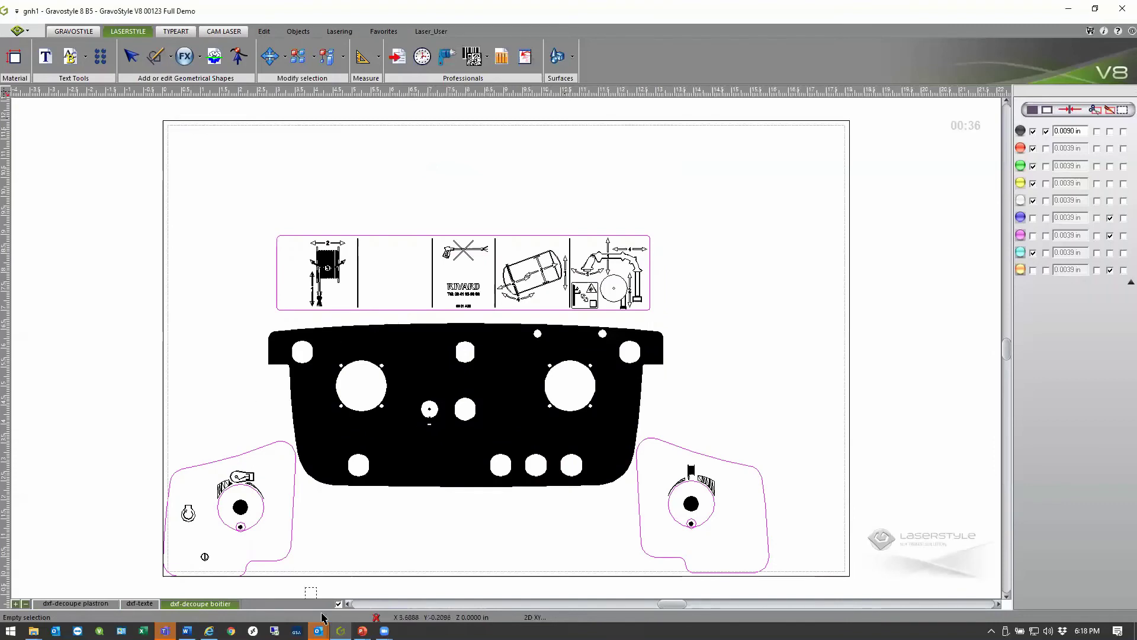
scroll(322, 538, down, 1)
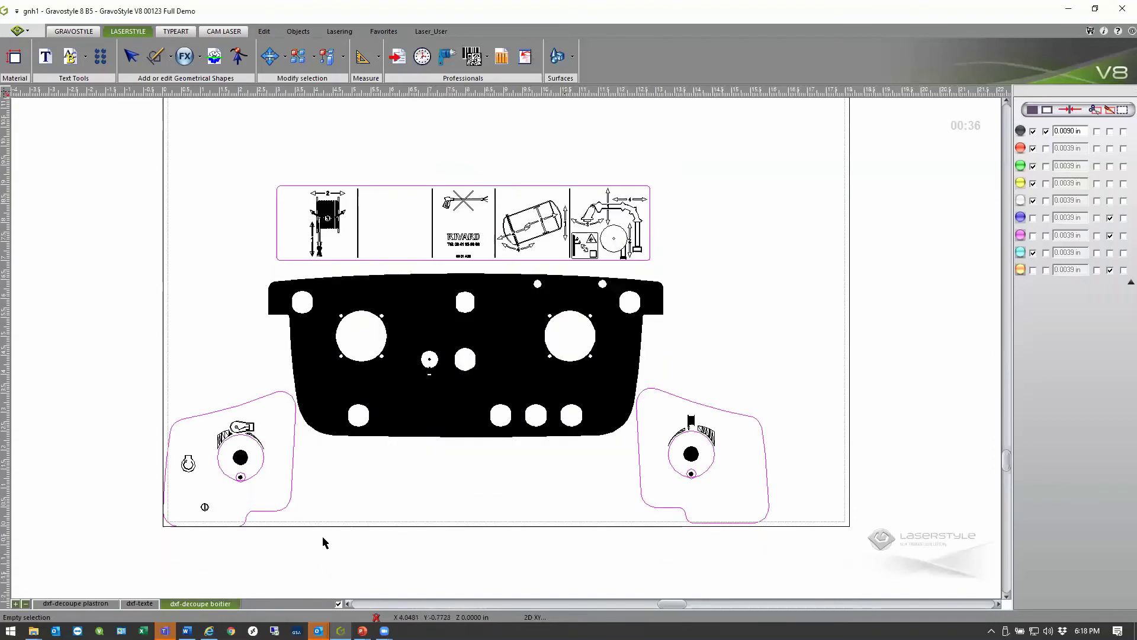
click(338, 602)
scroll(431, 446, up, 1)
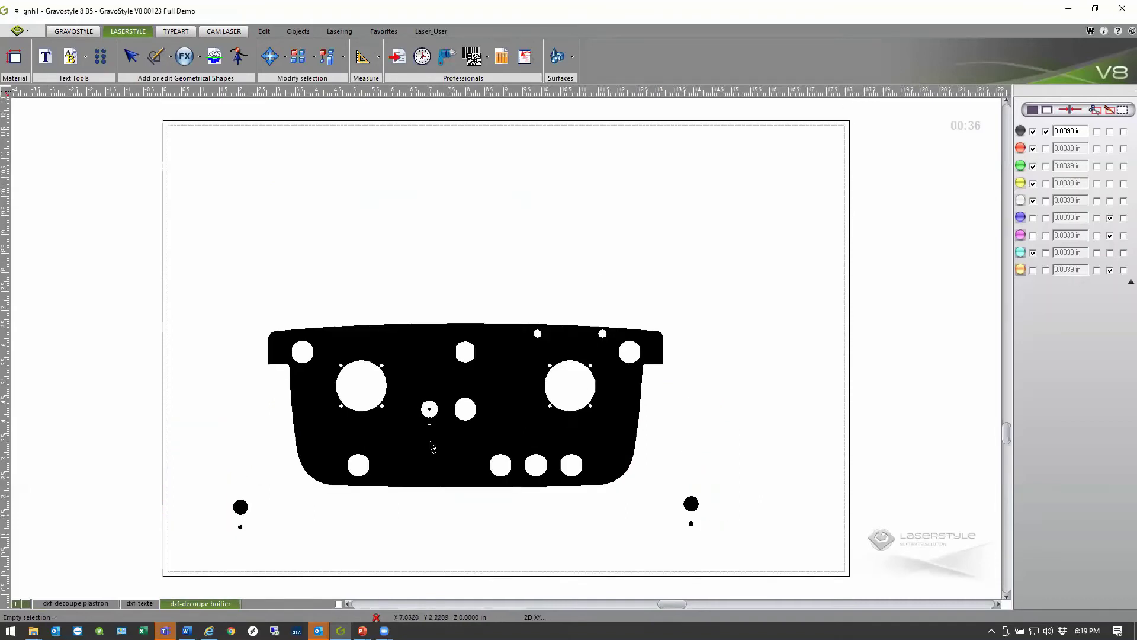
Examine the contents of the dxf-decoupe plastron, dxf-texte and dxf-decoupe boitier layers one at a time
click(71, 601)
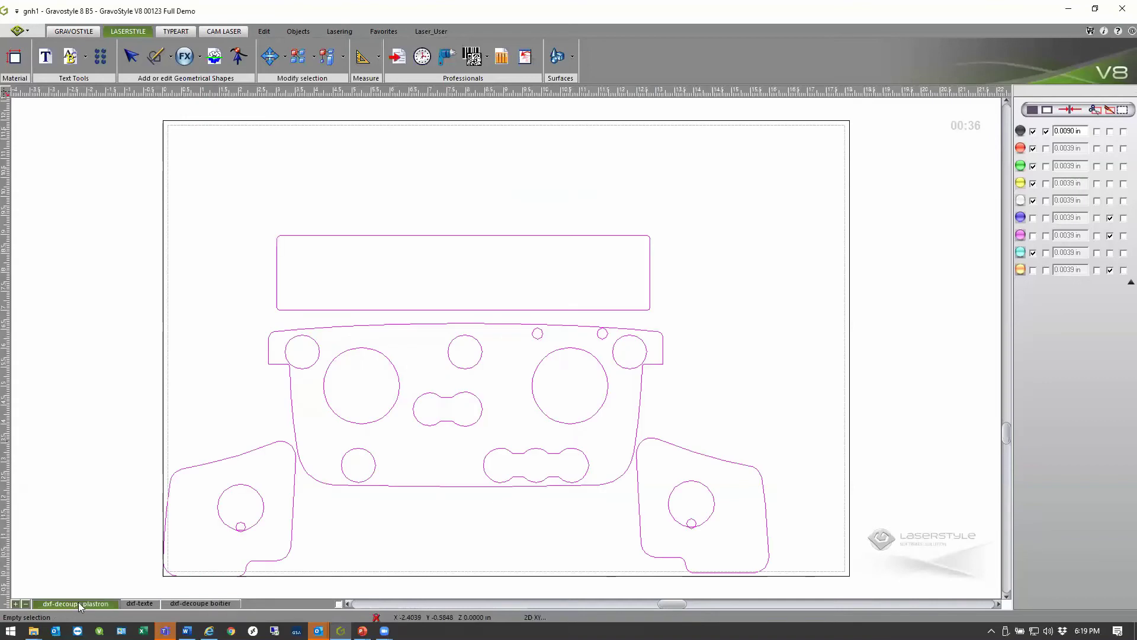
click(129, 603)
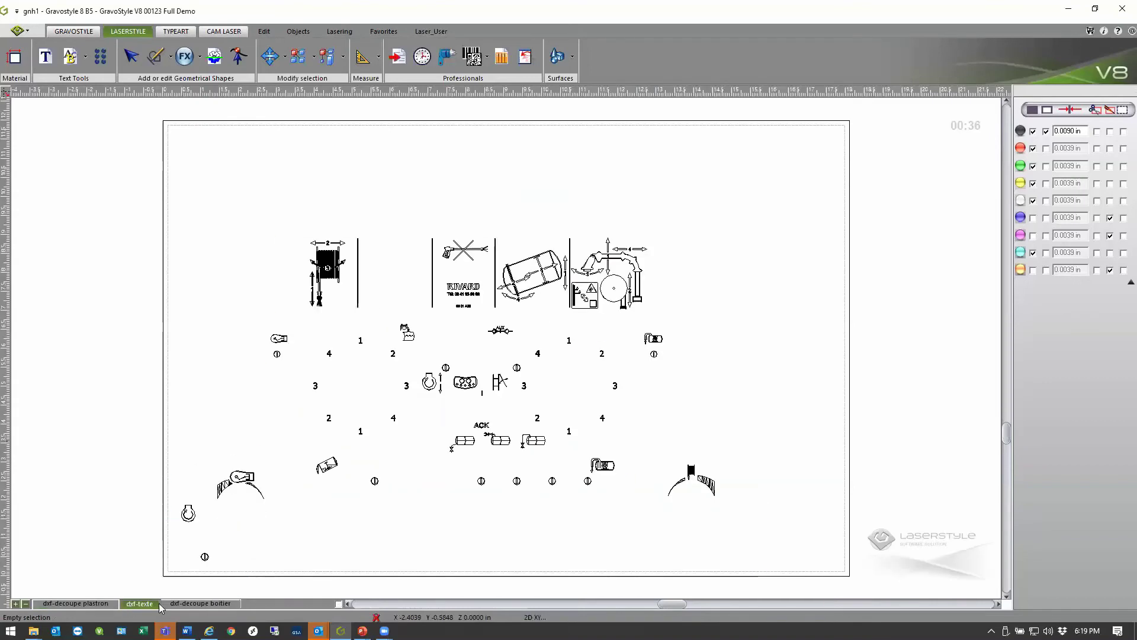
click(177, 604)
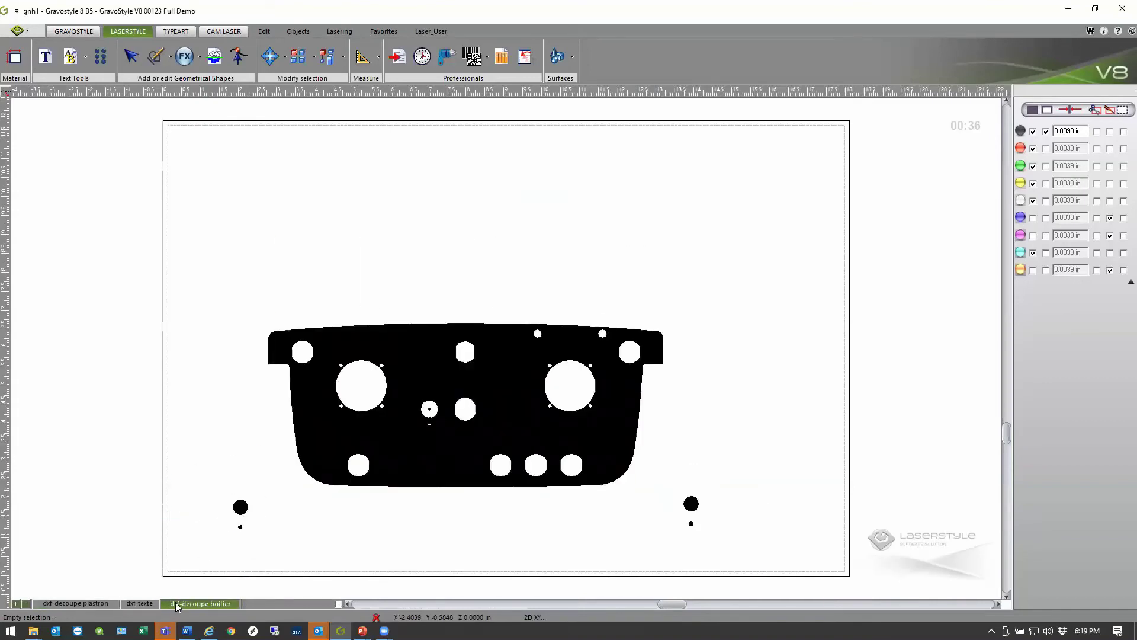
click(108, 602)
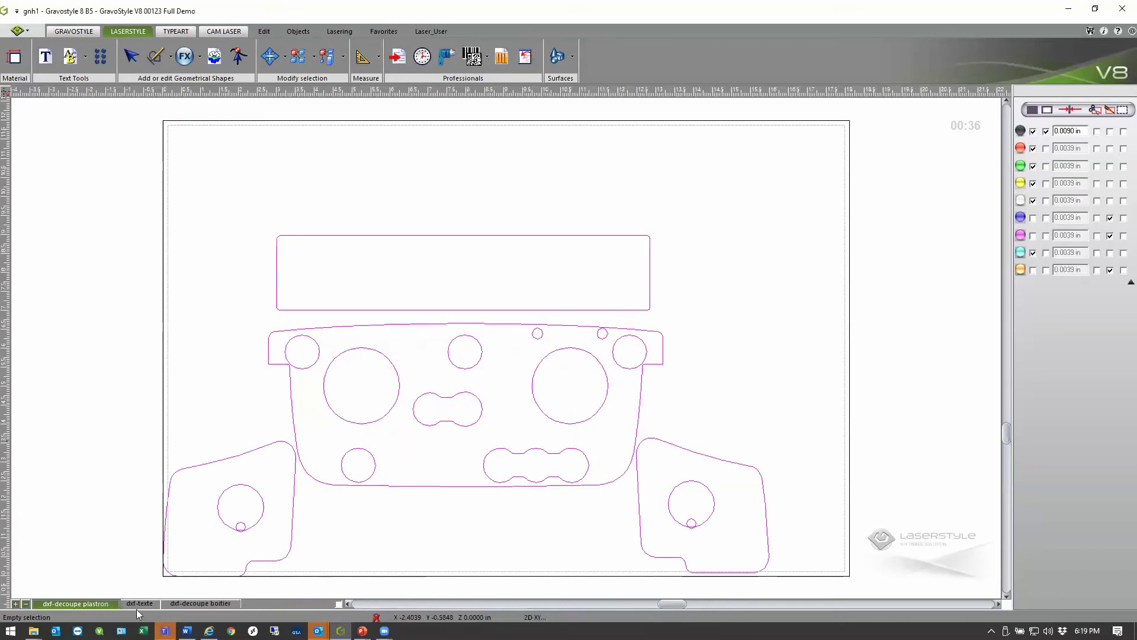
click(151, 602)
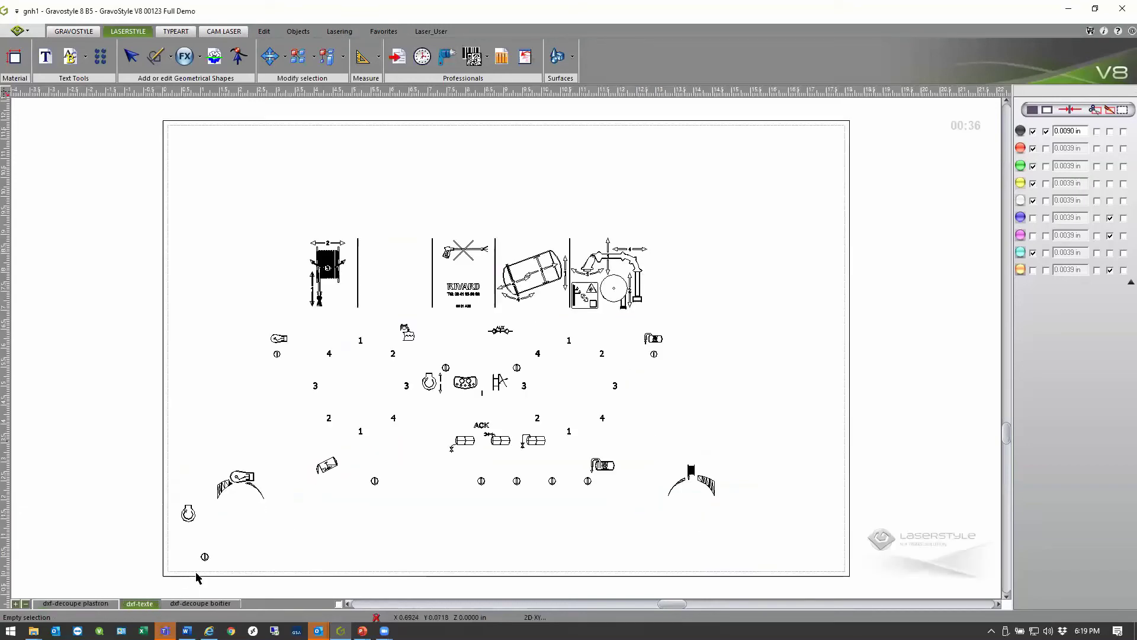
Recolor the filled black panel shape on the dxf-decoupe boitier layer green
click(186, 603)
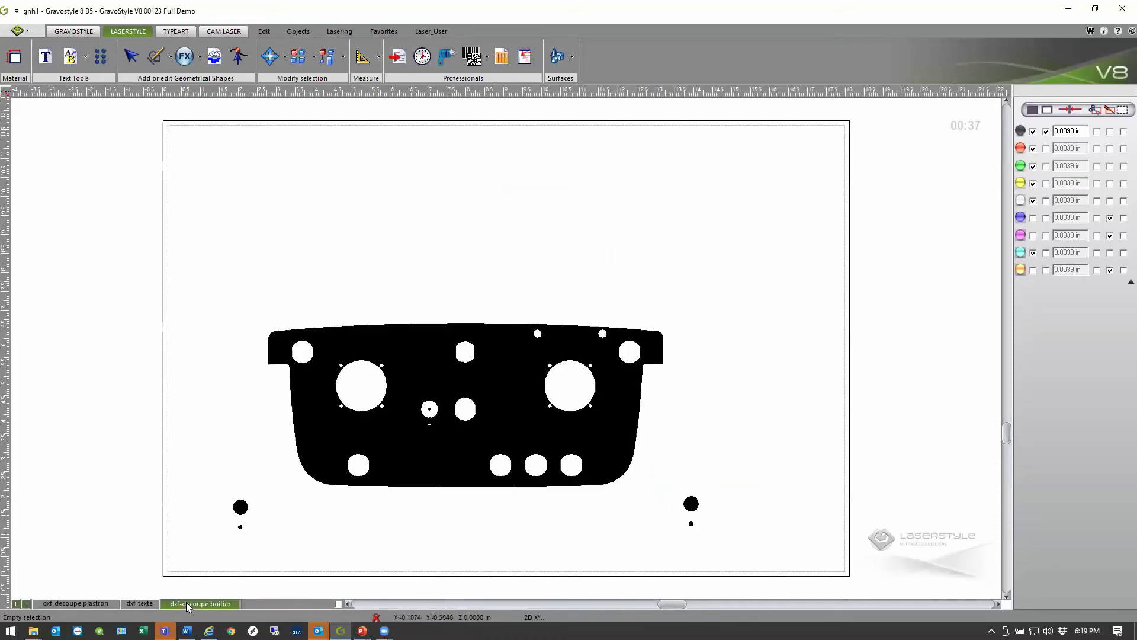
click(295, 395)
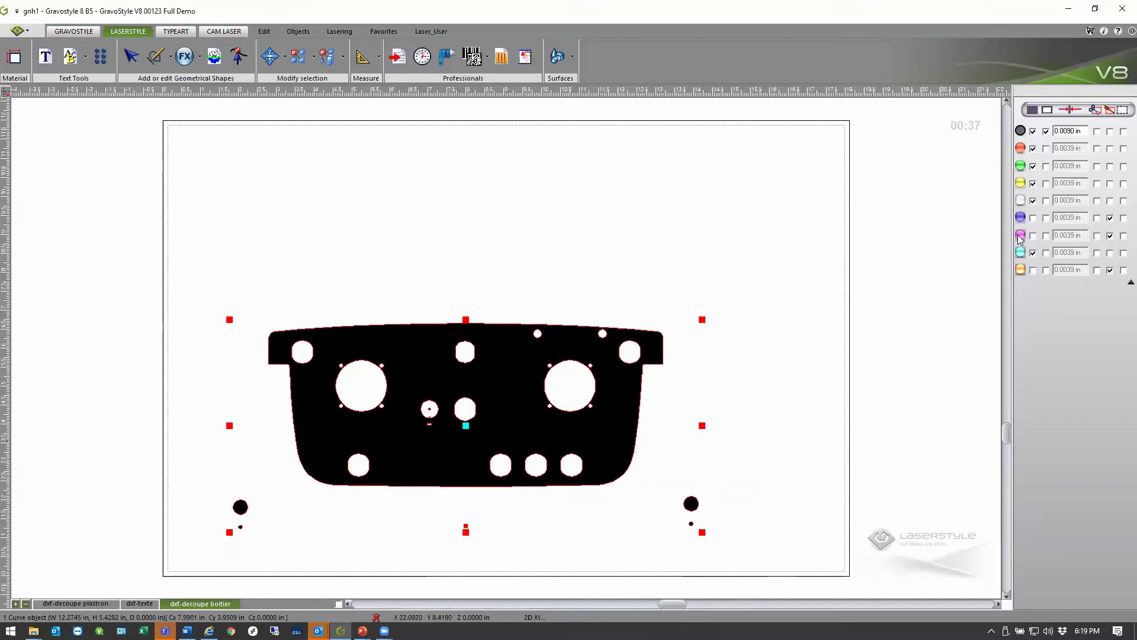
click(1021, 167)
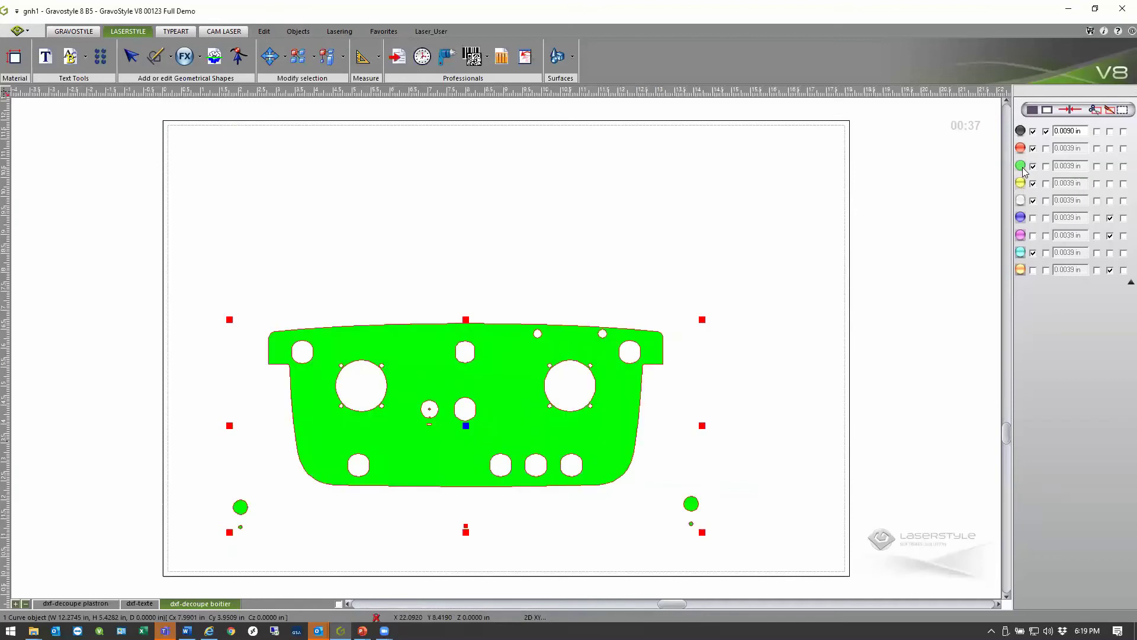
click(502, 533)
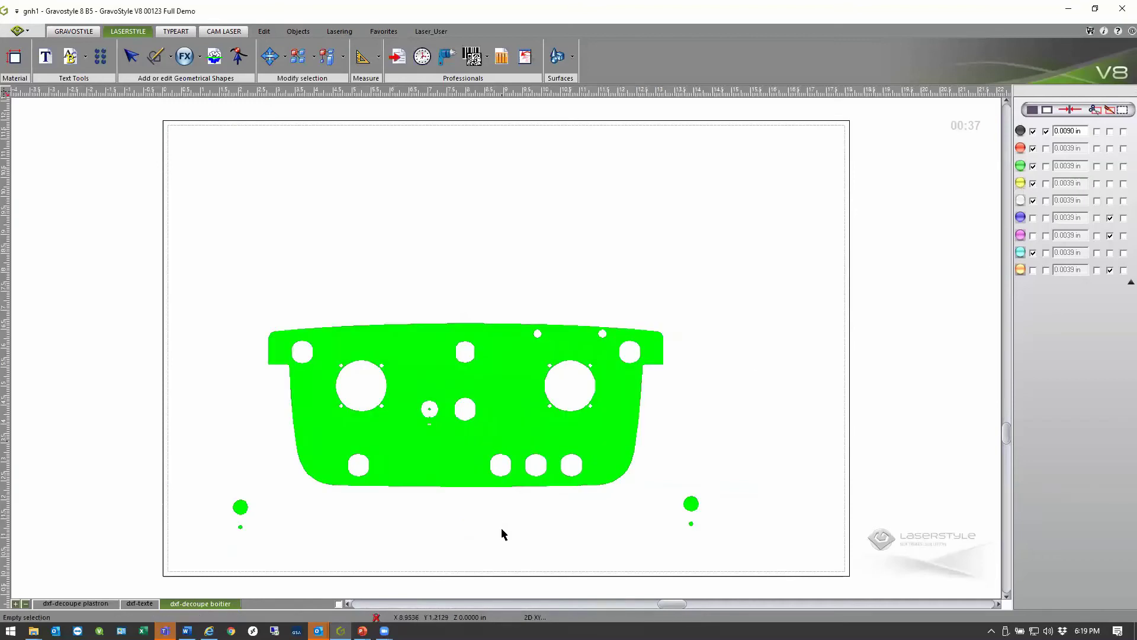
Check the texte and plastron layers individually, and display all layers together with dxf-texte active
click(143, 604)
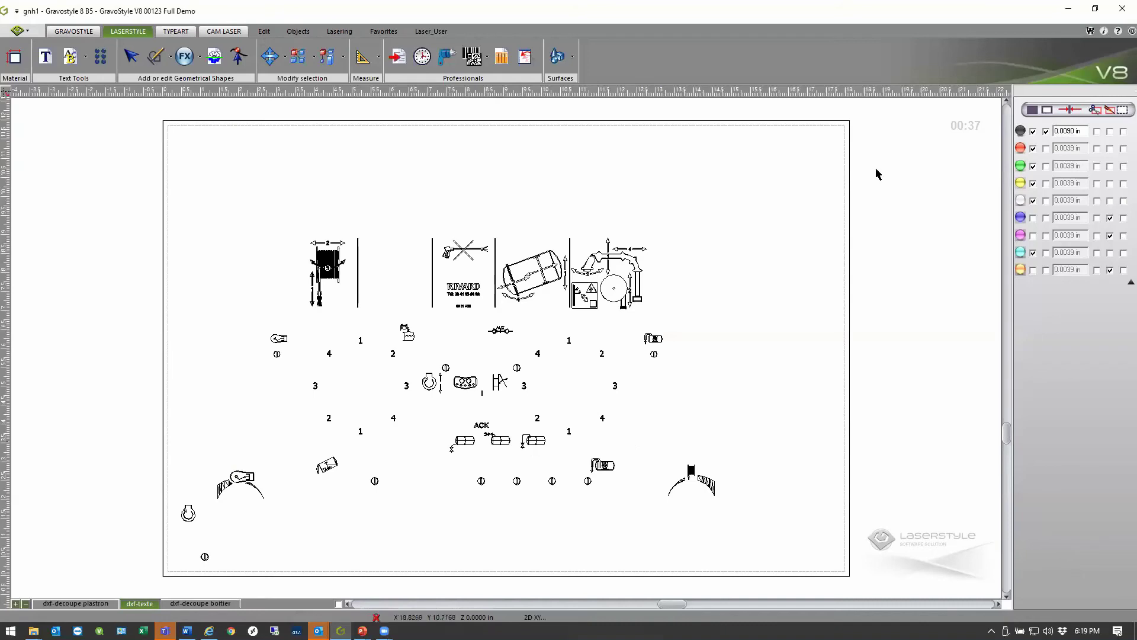
click(91, 603)
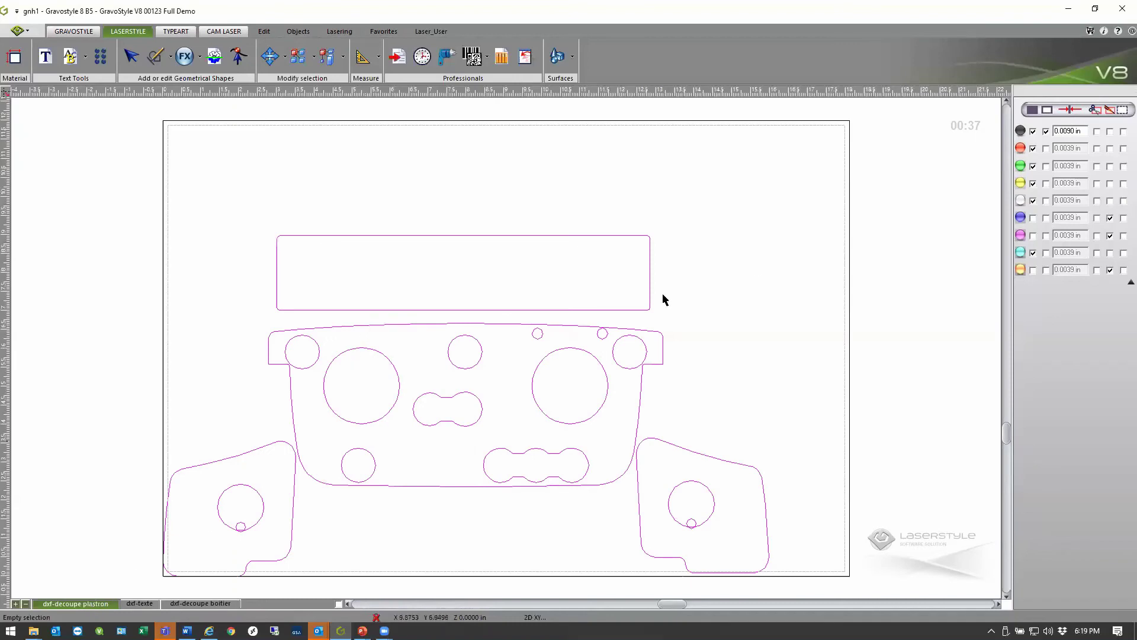
click(1033, 253)
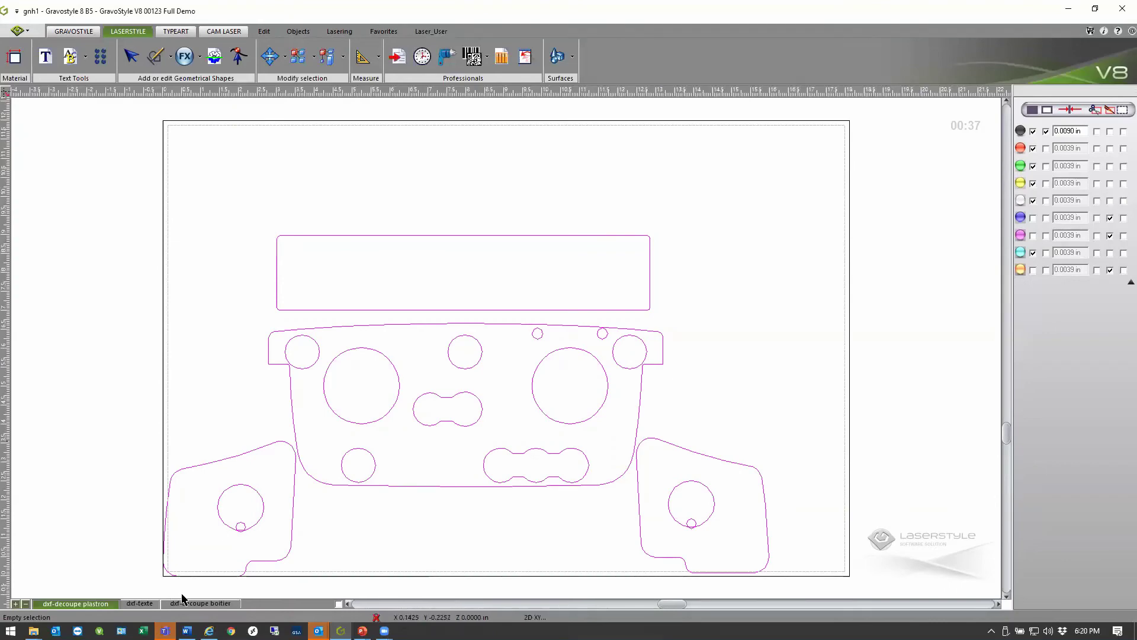
click(339, 604)
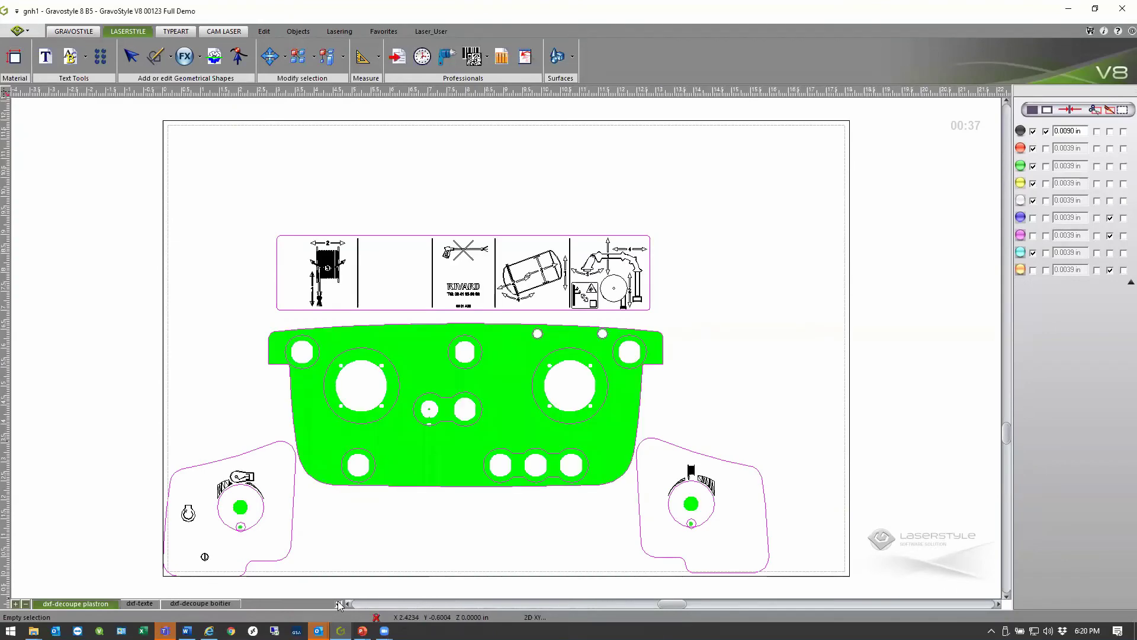
click(137, 604)
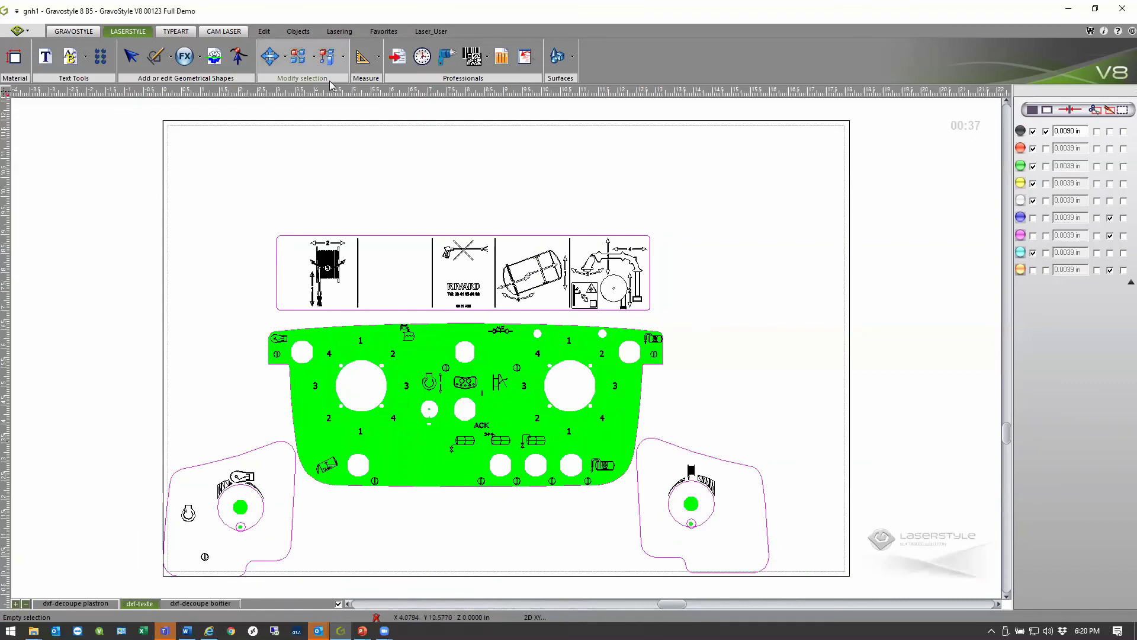
Open the laser engraving settings and load the saved job values LS1000XP - Cad File Processing in Gravoglass
click(339, 31)
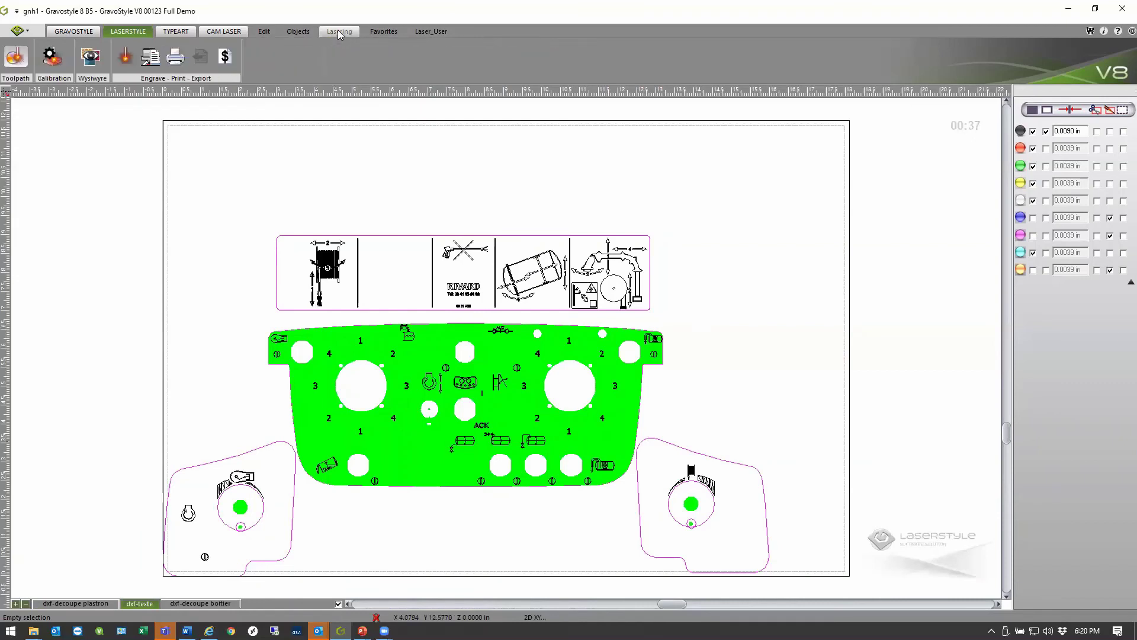
click(128, 56)
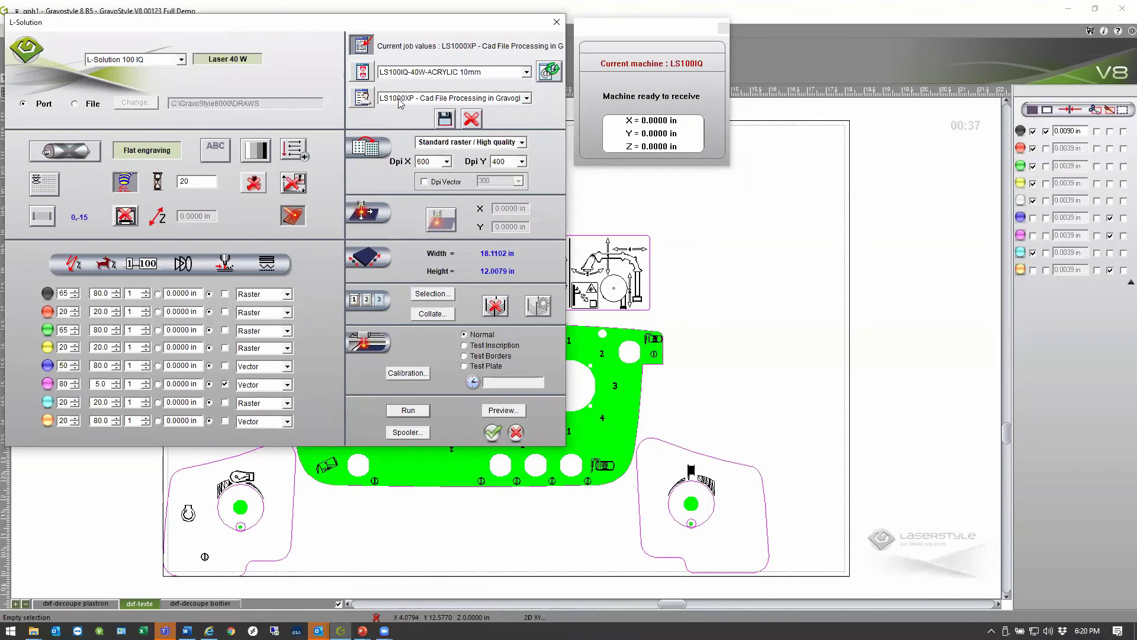
click(527, 99)
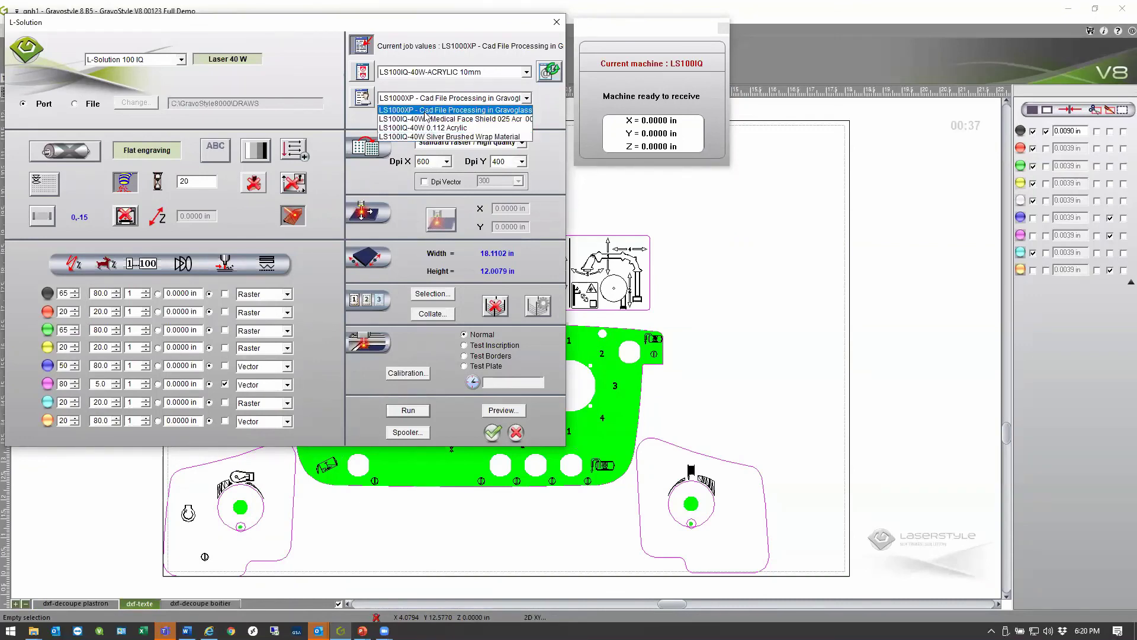
click(408, 110)
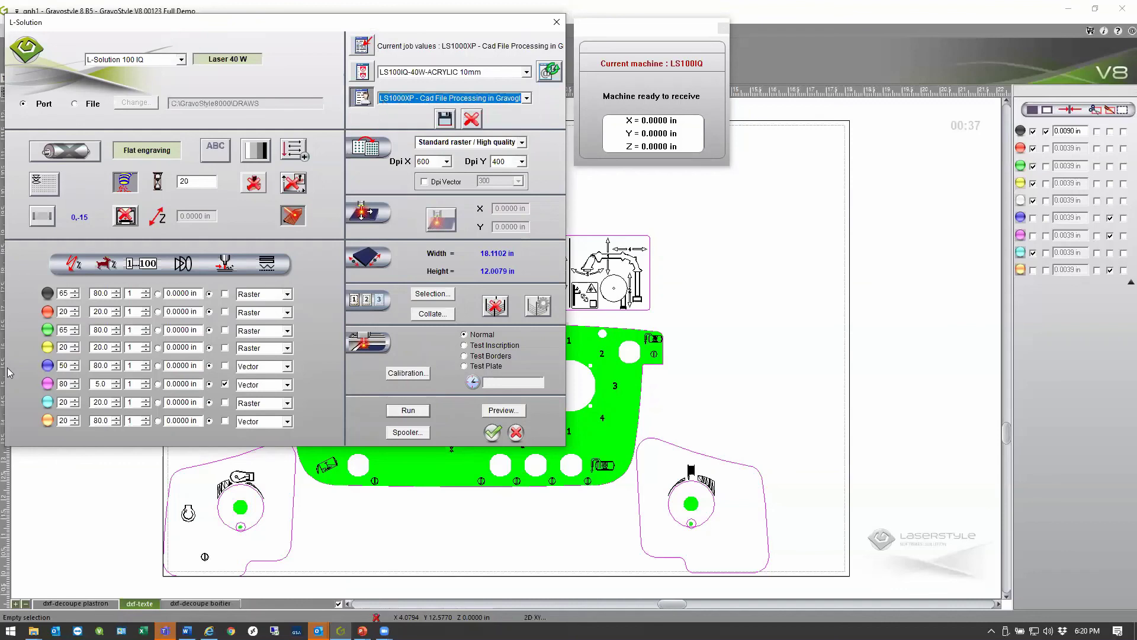
Try the LS100IQ-40W - Medical Face Shield 025 job values and reload LS1000XP - Cad File Processing in Gravoglass
click(525, 99)
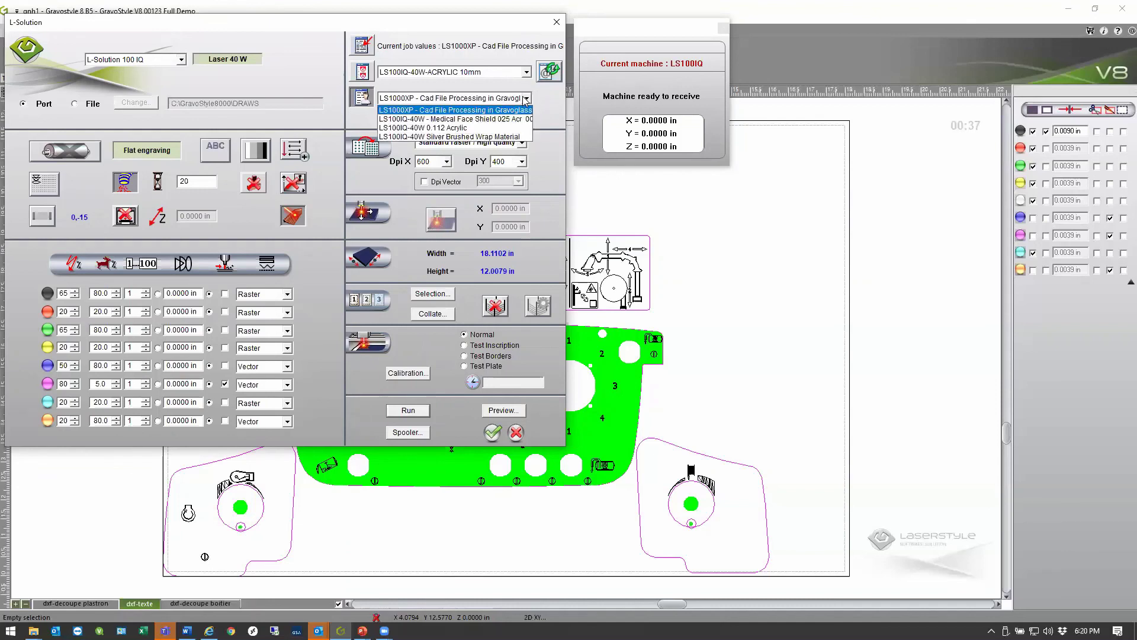
click(450, 119)
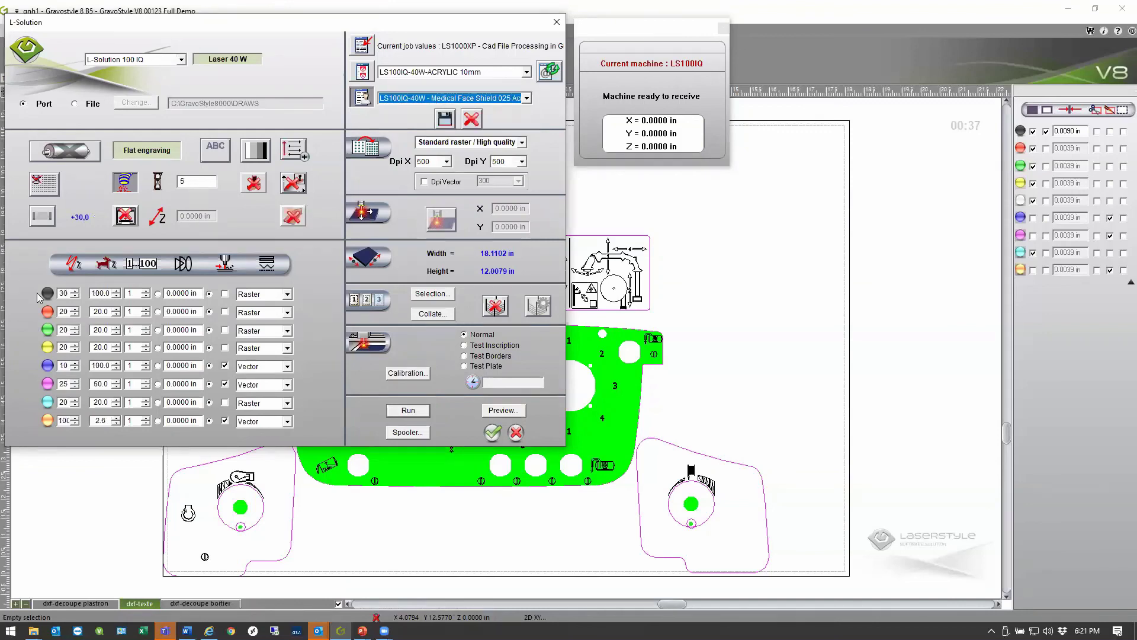
click(526, 98)
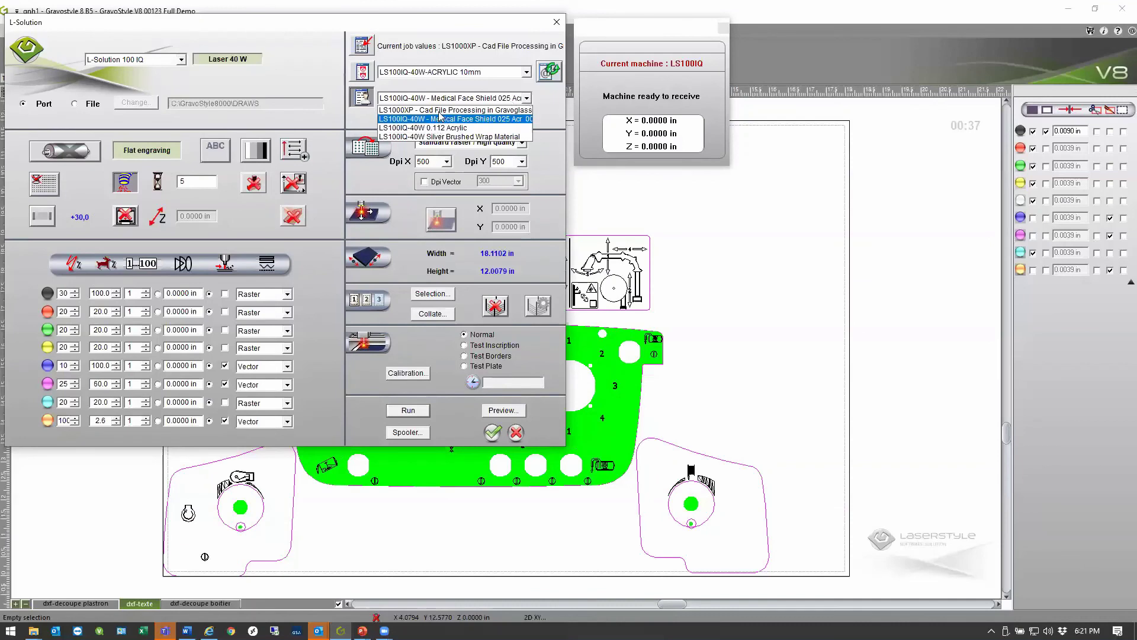
click(440, 110)
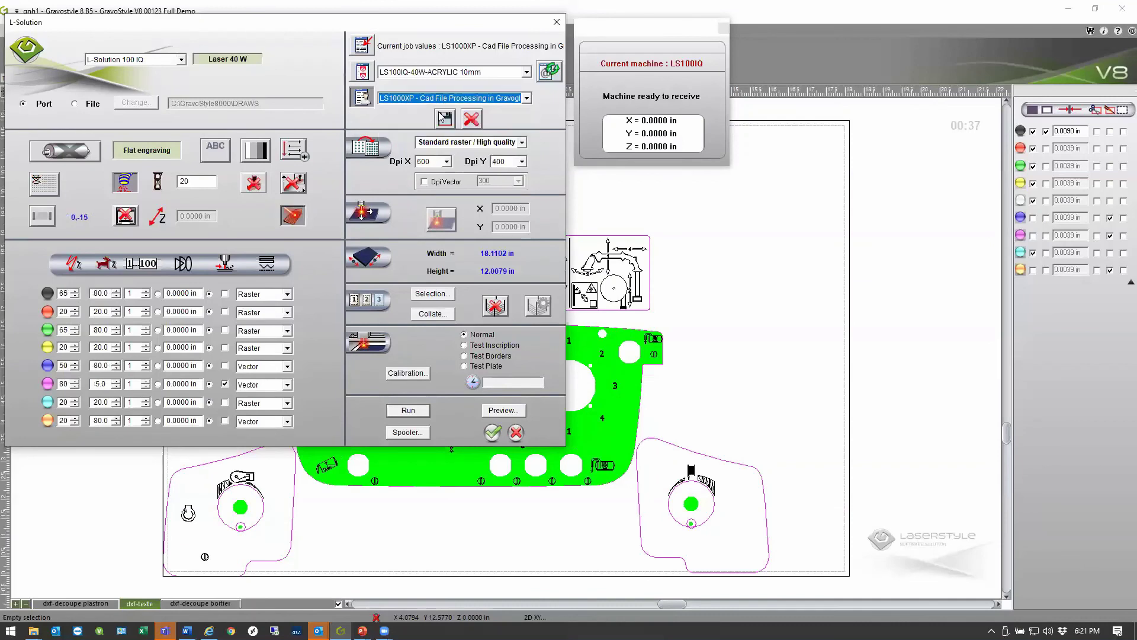
click(495, 437)
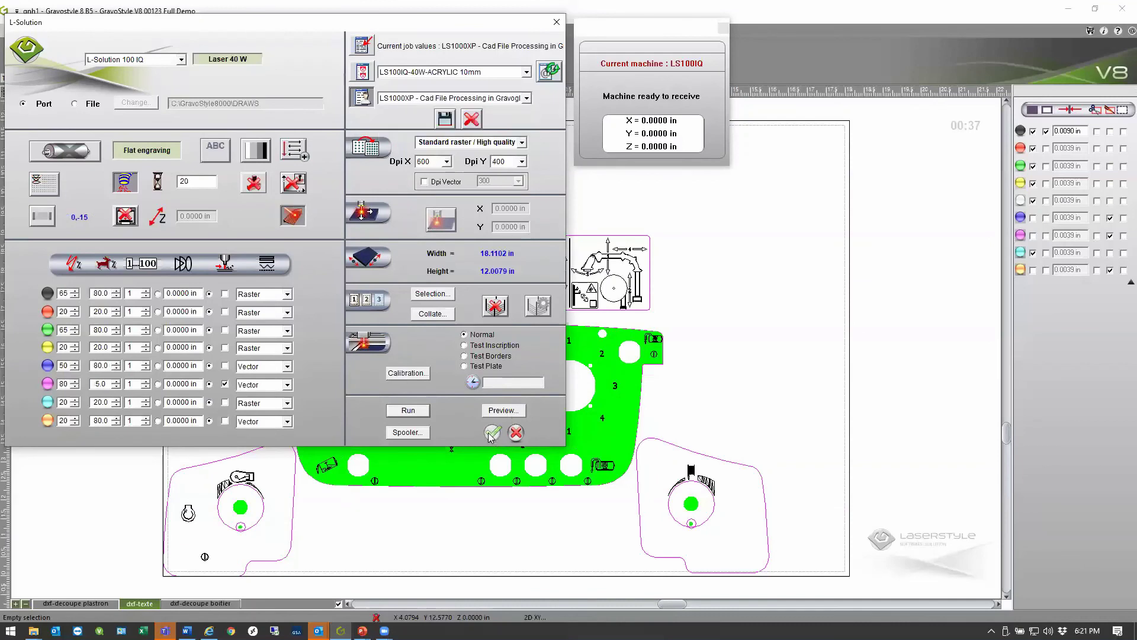
click(395, 410)
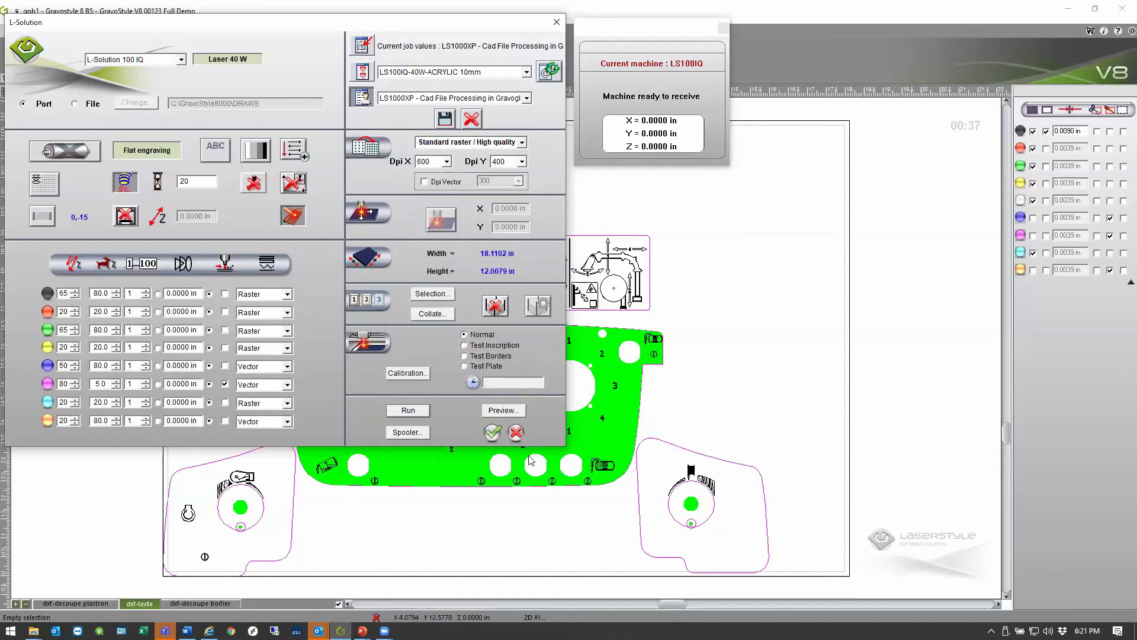